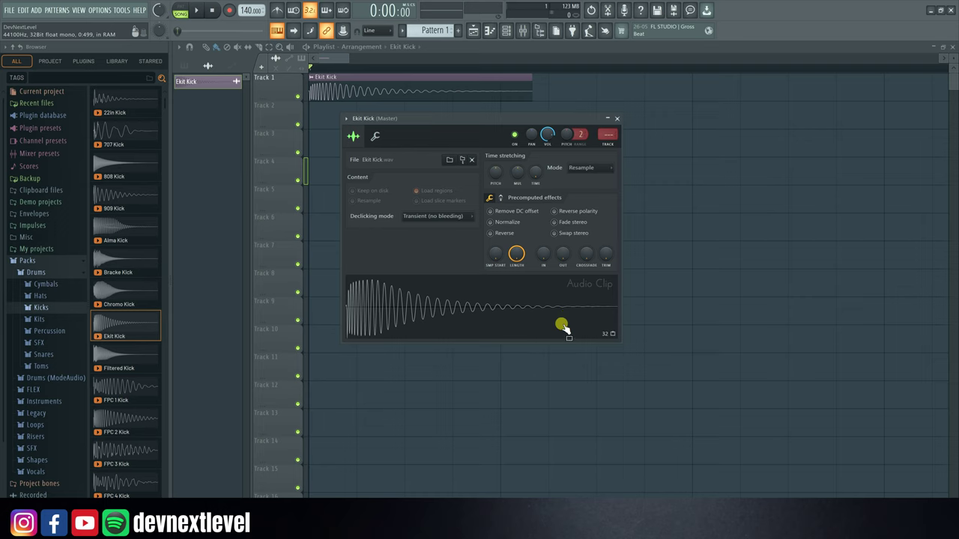
Route the Ekit Kick audio clip to mixer insert 1 and show the mixer.
{"action": "mouse_move", "coordinate": [564, 328]}
{"action": "left_mouse_down"}
{"action": "mouse_move", "coordinate": [516, 270]}
{"action": "mouse_move", "coordinate": [387, 384]}
{"action": "mouse_move", "coordinate": [365, 329]}
{"action": "mouse_move", "coordinate": [368, 318]}
{"action": "mouse_move", "coordinate": [582, 315]}
{"action": "mouse_move", "coordinate": [375, 317]}
{"action": "mouse_move", "coordinate": [395, 324]}
{"action": "mouse_move", "coordinate": [417, 283]}
{"action": "mouse_move", "coordinate": [439, 325]}
{"action": "mouse_move", "coordinate": [462, 297]}
{"action": "mouse_move", "coordinate": [485, 294]}
{"action": "mouse_move", "coordinate": [496, 328]}
{"action": "mouse_move", "coordinate": [510, 298]}
{"action": "mouse_move", "coordinate": [553, 320]}
{"action": "left_mouse_up"}
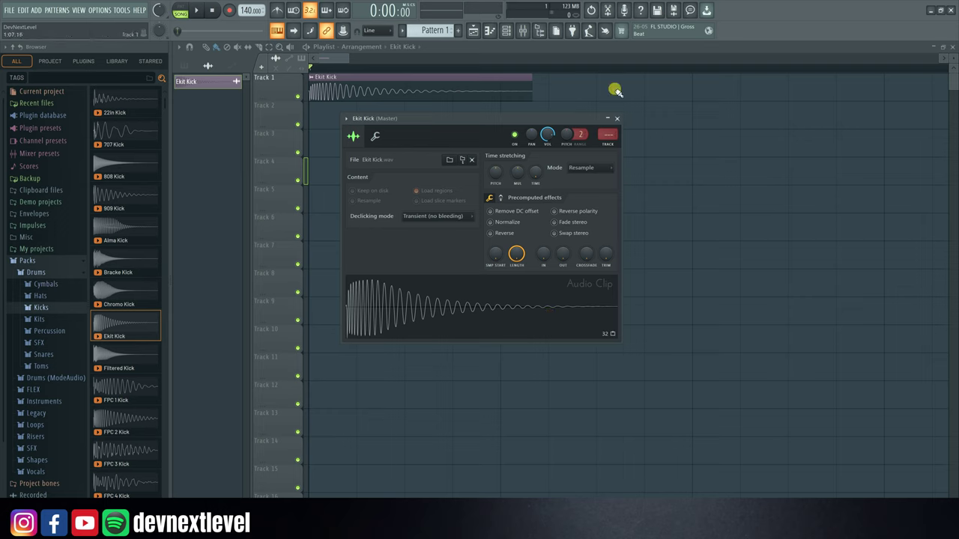
{"action": "scroll", "coordinate": [607, 135], "scroll_direction": "up", "scroll_amount": 1}
{"action": "left_click", "coordinate": [522, 29]}
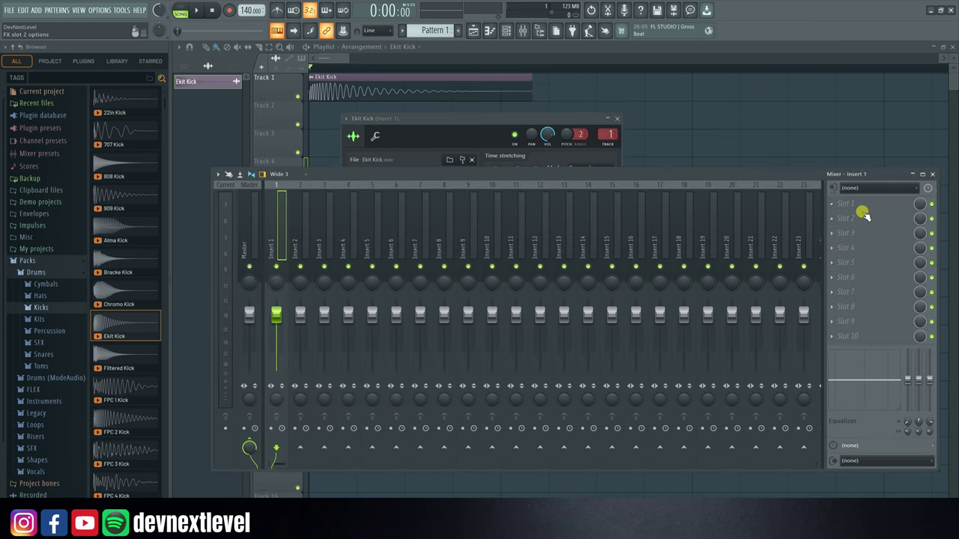
Load Fruity Compressor into effect slot 2 of mixer insert 1.
{"action": "left_click", "coordinate": [860, 217]}
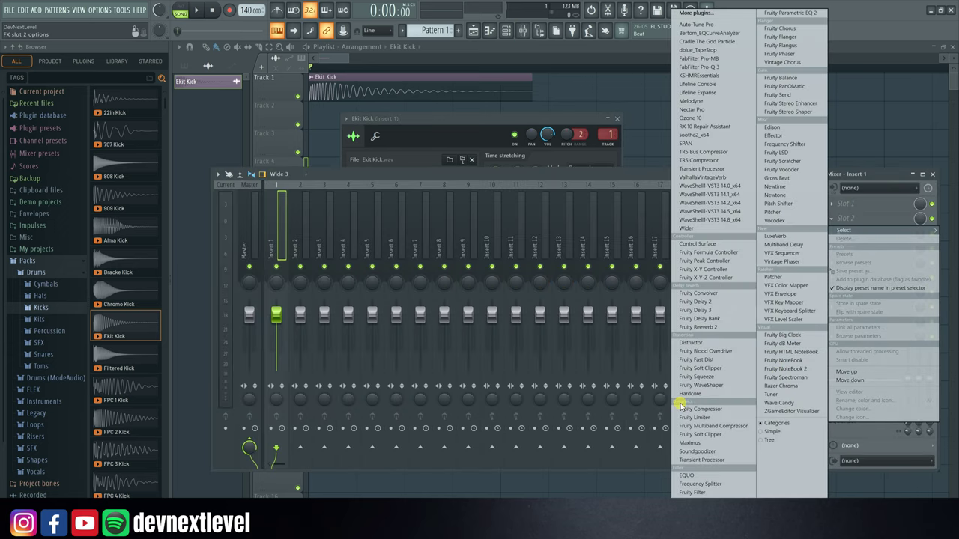
{"action": "left_click", "coordinate": [732, 409]}
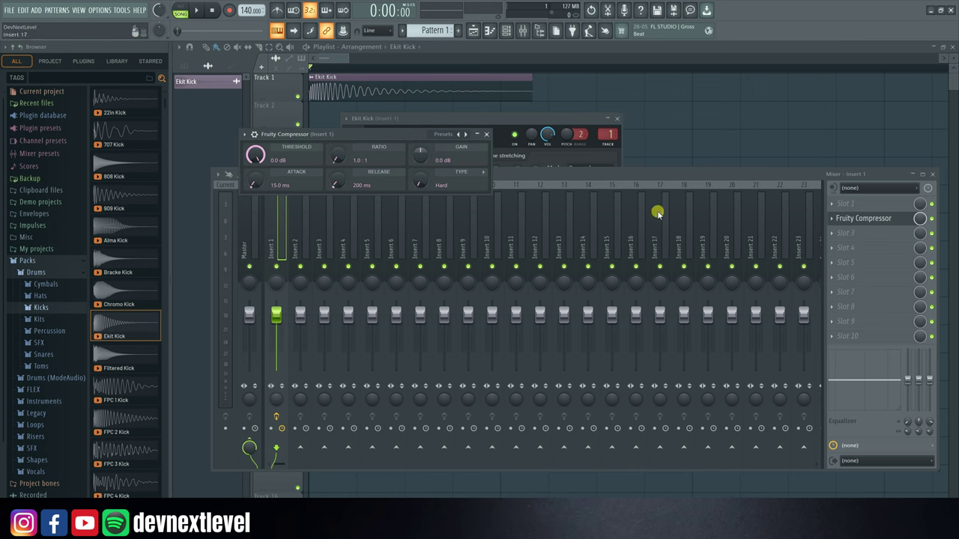
Load Fruity Limiter into effect slot 4 of insert 1 and switch it to COMP mode.
{"action": "left_click", "coordinate": [858, 247]}
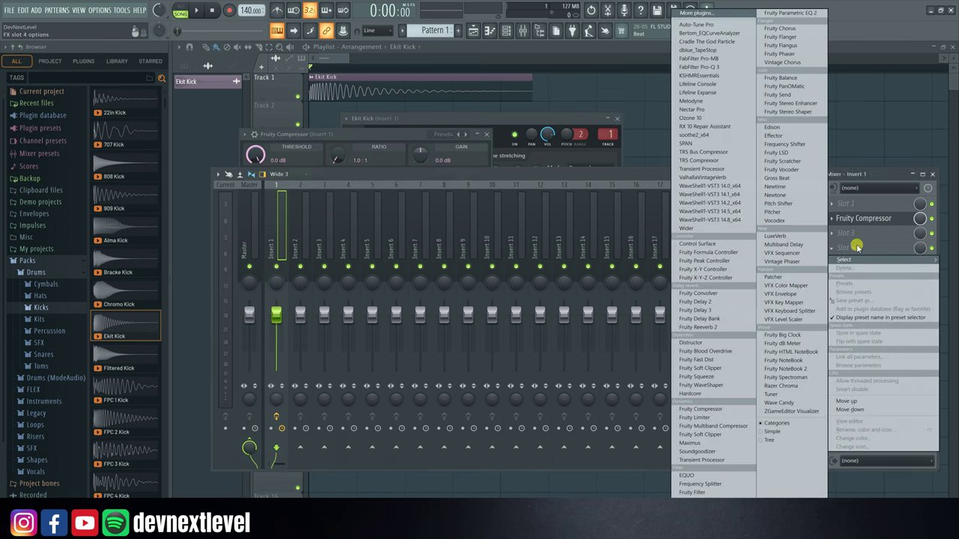
{"action": "left_click", "coordinate": [704, 419]}
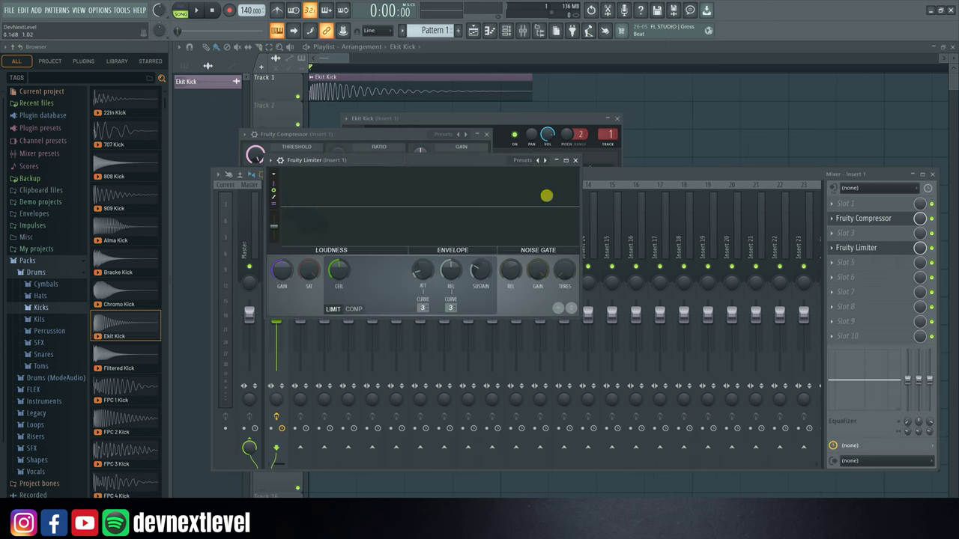
{"action": "left_click_drag", "start_coordinate": [365, 171], "coordinate": [416, 134]}
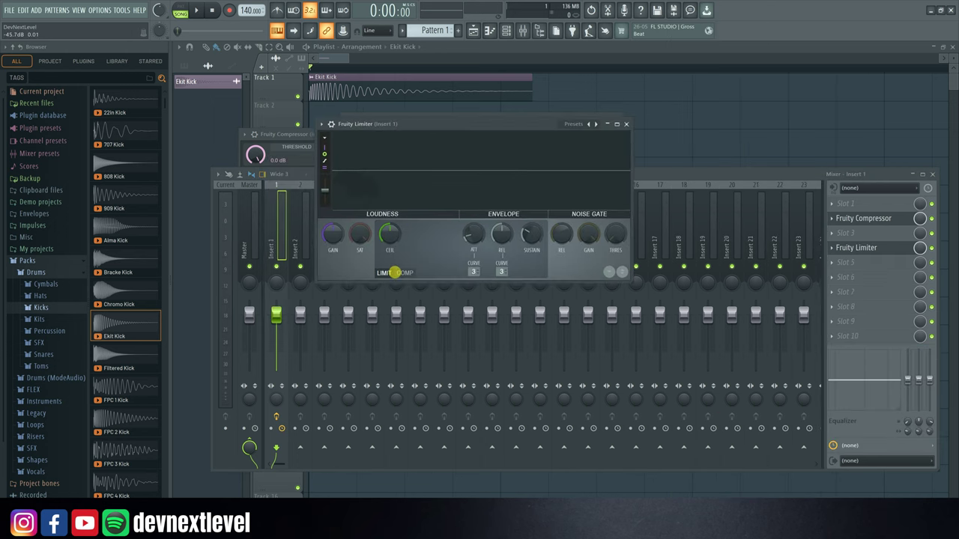
{"action": "left_click", "coordinate": [408, 274]}
{"action": "left_click_drag", "start_coordinate": [523, 124], "coordinate": [680, 124]}
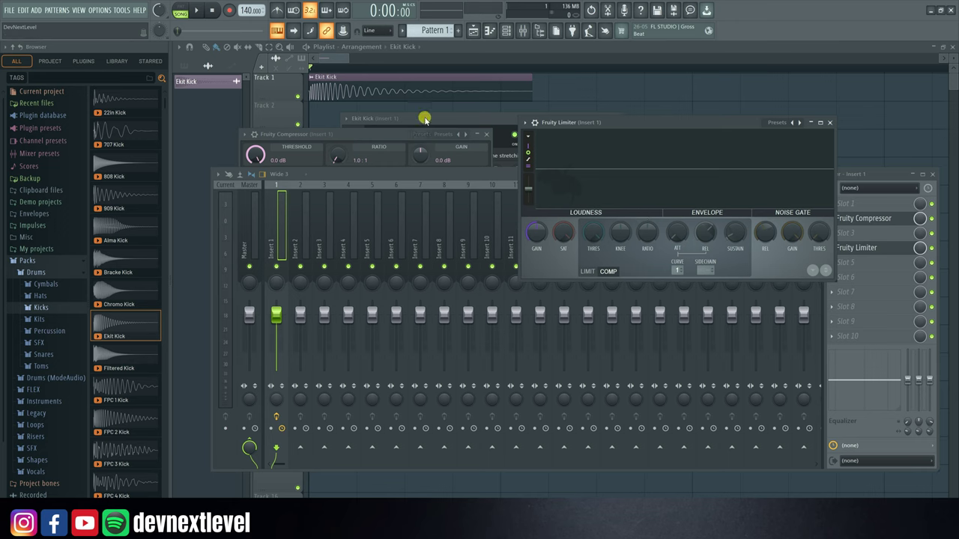
Close the Fruity Compressor window and delete that effect from slot 2, leaving Fruity Limiter in view.
{"action": "left_click", "coordinate": [390, 135]}
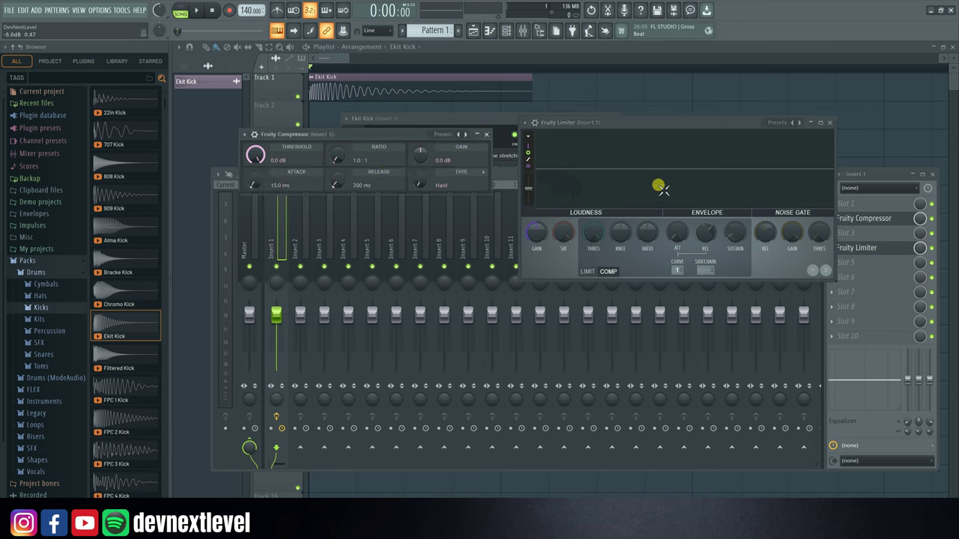
{"action": "left_click", "coordinate": [486, 134]}
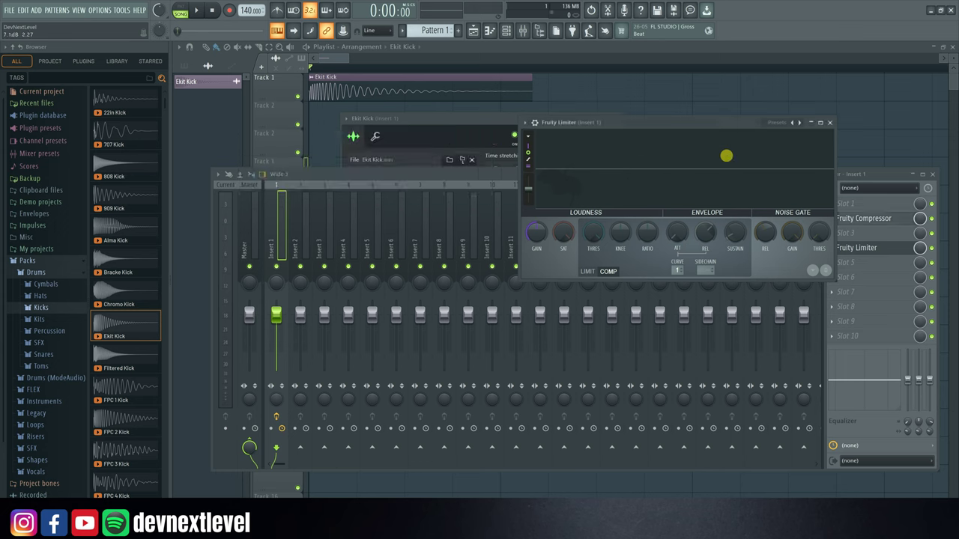
{"action": "left_click_drag", "start_coordinate": [722, 128], "coordinate": [615, 136]}
{"action": "left_click", "coordinate": [831, 218]}
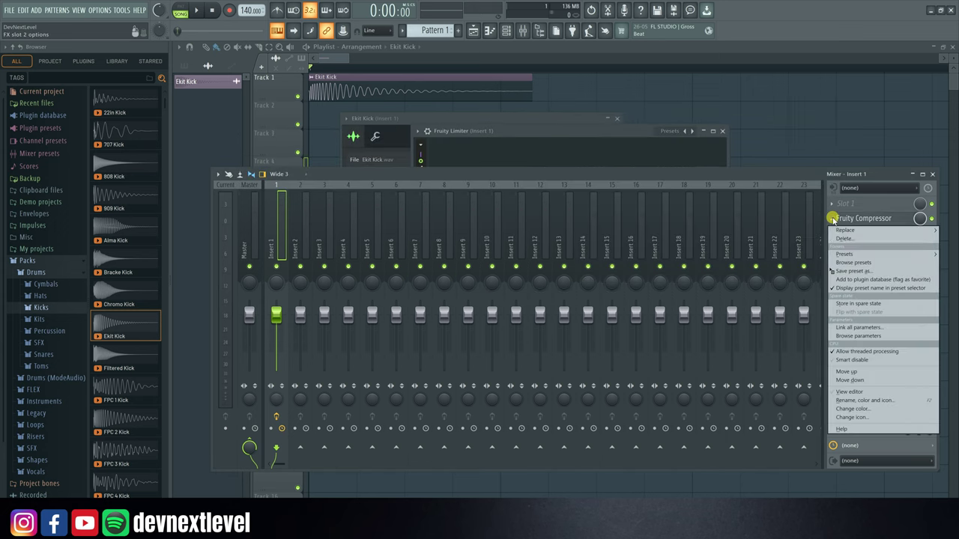
{"action": "left_click", "coordinate": [847, 239]}
{"action": "left_click_drag", "start_coordinate": [578, 134], "coordinate": [507, 96]}
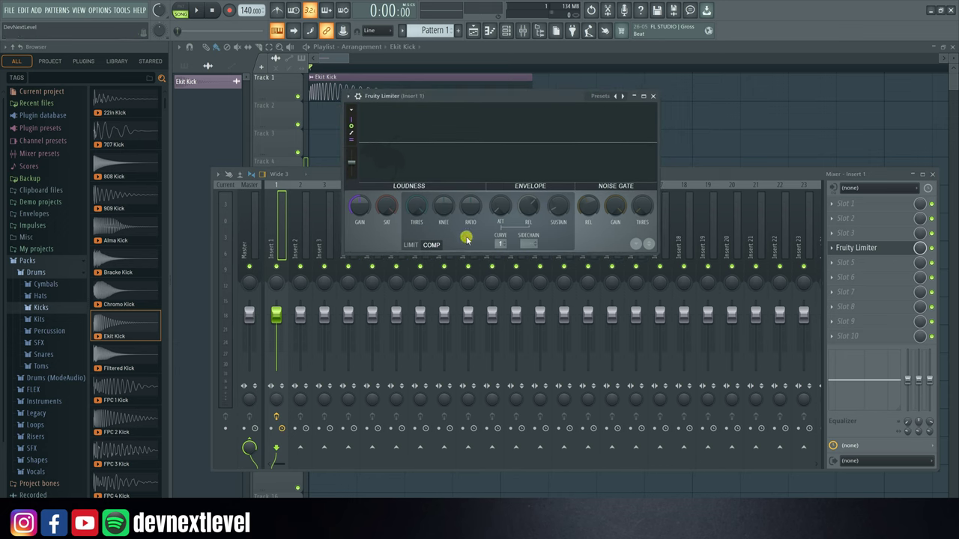
Switch Fruity Limiter to LIMIT mode and back to COMP, and raise its compression ratio.
{"action": "left_click", "coordinate": [410, 245]}
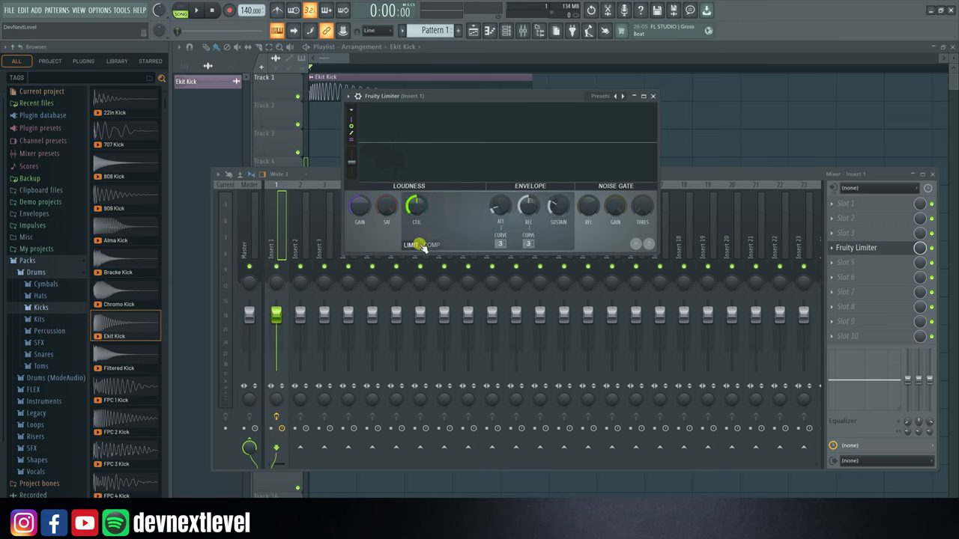
{"action": "left_click", "coordinate": [431, 246]}
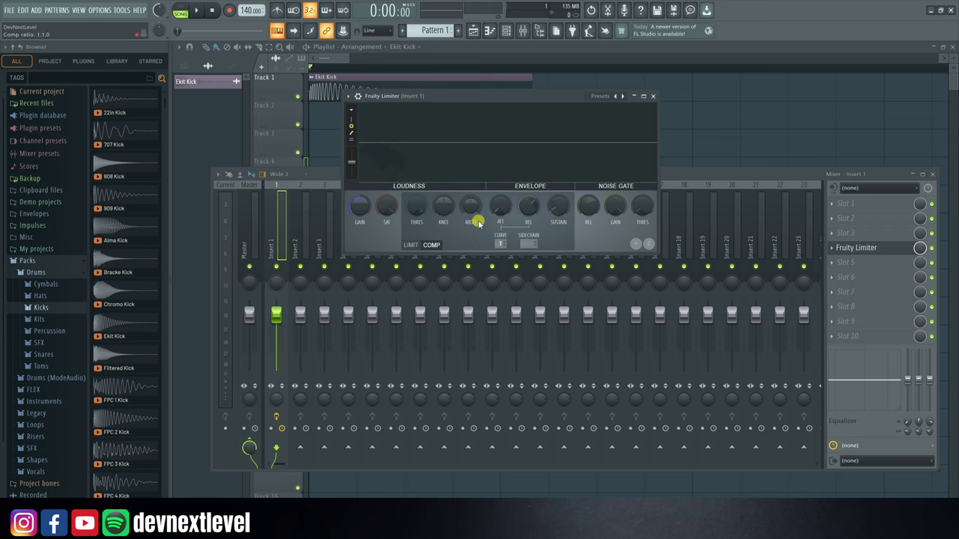
{"action": "left_click_drag", "start_coordinate": [464, 221], "coordinate": [471, 205]}
{"action": "right_click", "coordinate": [479, 206]}
{"action": "left_click", "coordinate": [495, 211]}
{"action": "left_click_drag", "start_coordinate": [471, 205], "coordinate": [470, 203]}
{"action": "left_click_drag", "start_coordinate": [470, 203], "coordinate": [471, 198]}
{"action": "right_click", "coordinate": [472, 210]}
{"action": "left_click", "coordinate": [484, 227]}
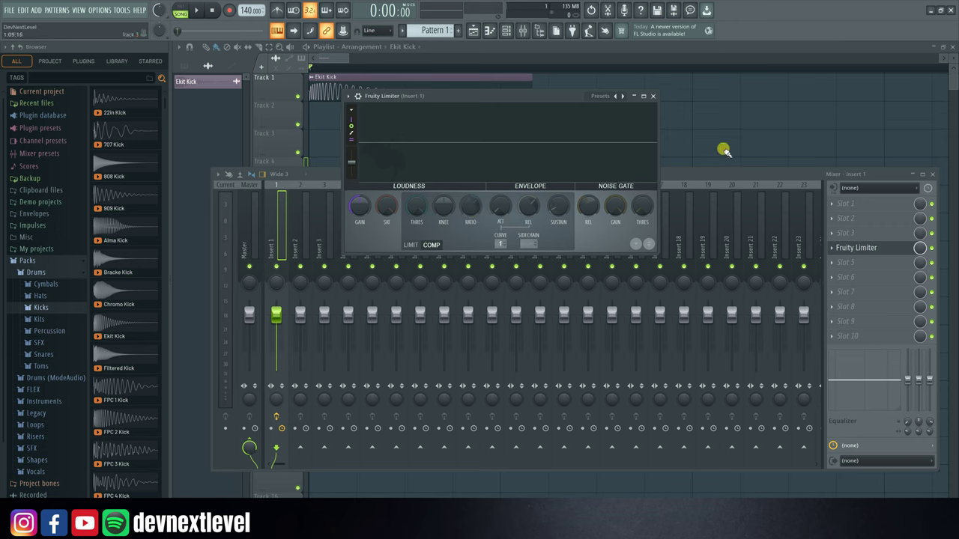
Play the kick briefly and select bar 1 on the playlist timeline as the loop range.
{"action": "key", "text": "space"}
{"action": "key", "text": "space"}
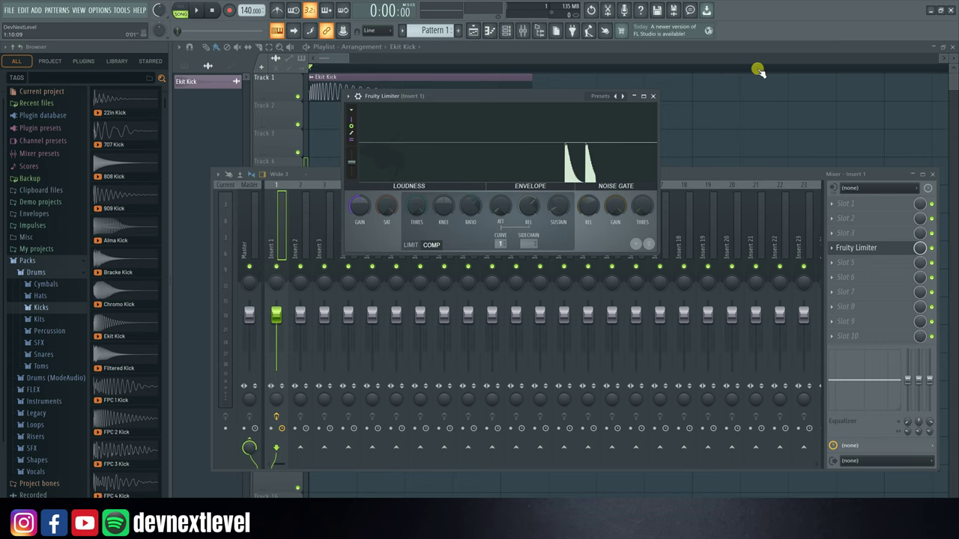
{"action": "scroll", "coordinate": [757, 70], "scroll_direction": "down", "scroll_amount": 2}
{"action": "left_click_drag", "start_coordinate": [739, 73], "coordinate": [257, 109]}
Reopen Fruity Limiter from mixer insert 1 and play the looped kick to display its peak.
{"action": "left_click", "coordinate": [522, 30]}
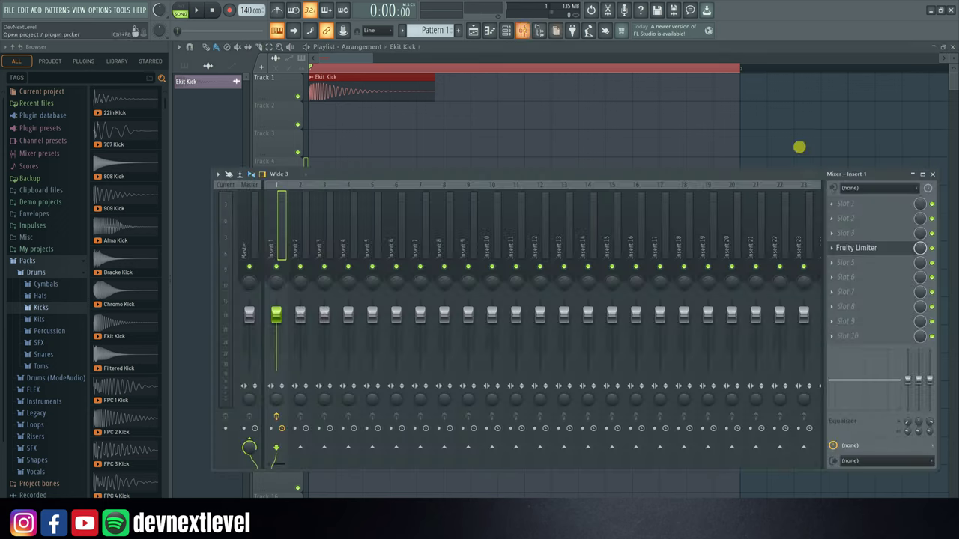
{"action": "left_click", "coordinate": [877, 250]}
{"action": "key", "text": "space"}
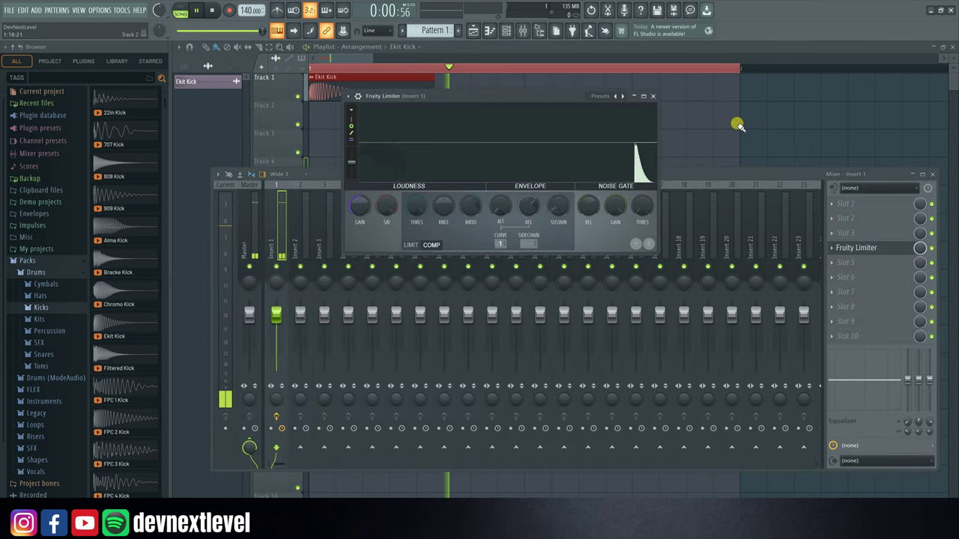
{"action": "key", "text": "space"}
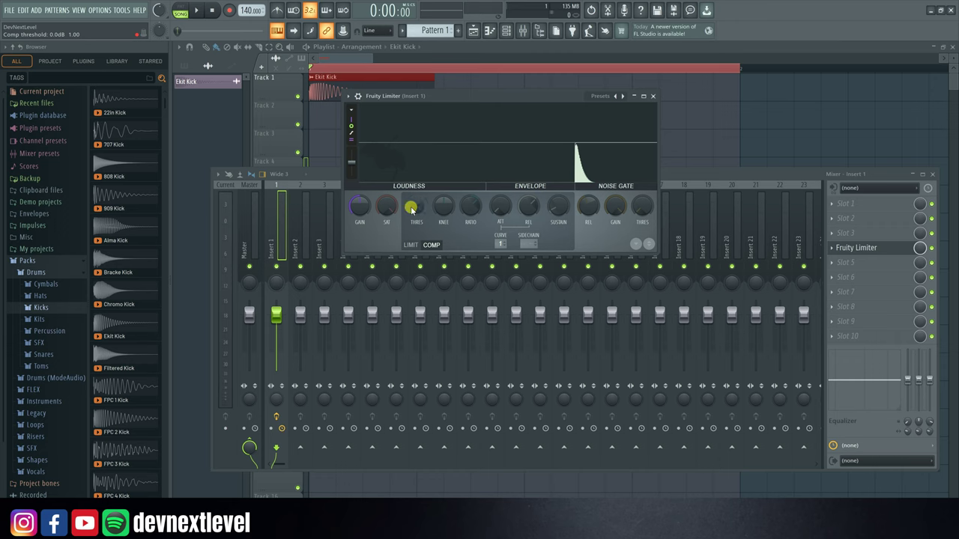
Lower the compressor threshold in Fruity Limiter to about -12.1 dB.
{"action": "left_click_drag", "start_coordinate": [414, 217], "coordinate": [414, 244]}
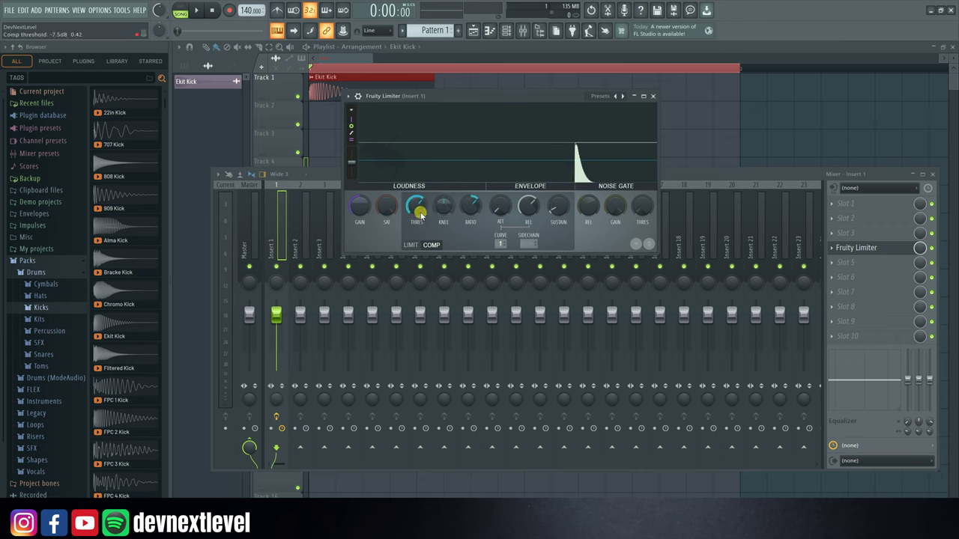
{"action": "left_click_drag", "start_coordinate": [423, 199], "coordinate": [423, 217]}
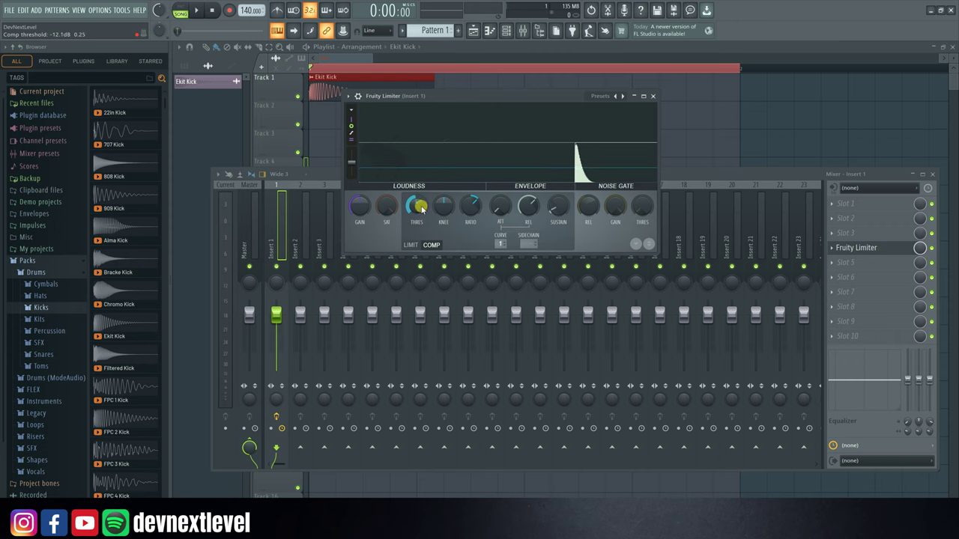
{"action": "left_click_drag", "start_coordinate": [423, 217], "coordinate": [423, 217]}
{"action": "left_click_drag", "start_coordinate": [424, 216], "coordinate": [423, 216]}
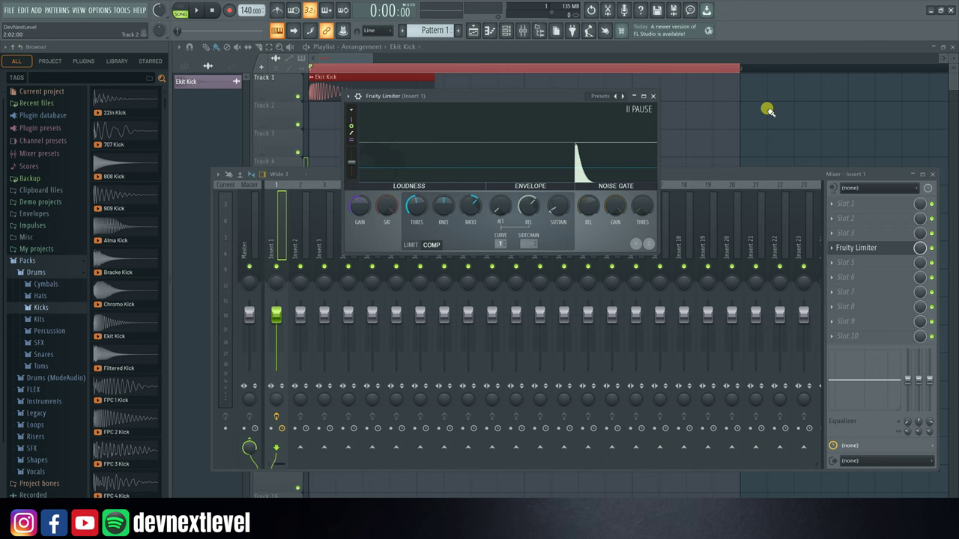
Play the looped kick and examine the gain reduction on its peaks in the Fruity Limiter display.
{"action": "key", "text": "space"}
{"action": "key", "text": "space"}
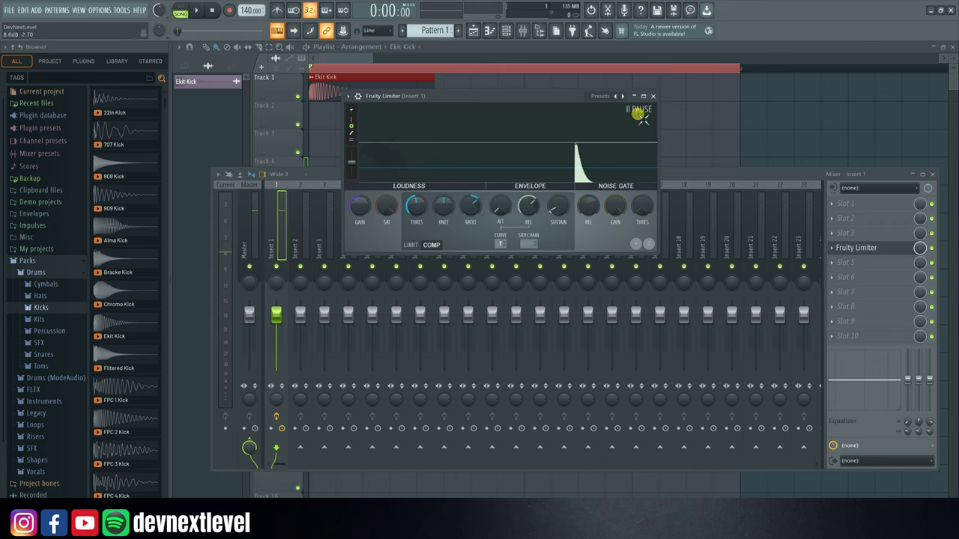
{"action": "key", "text": "space"}
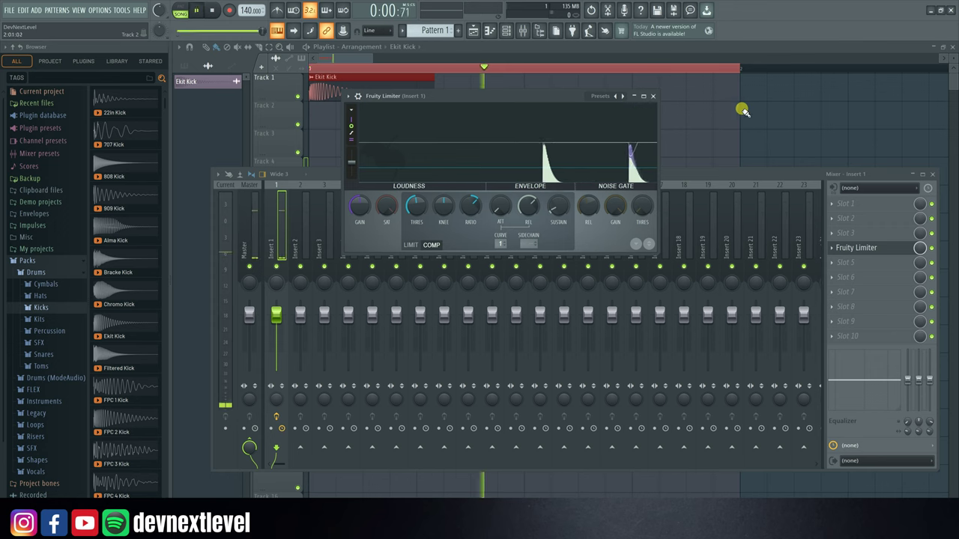
{"action": "key", "text": "space"}
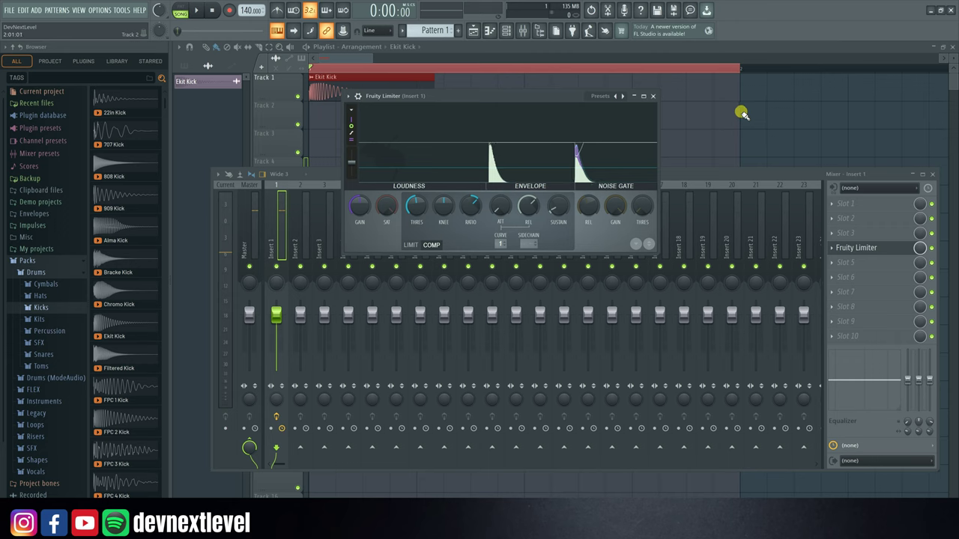
{"action": "left_click_drag", "start_coordinate": [597, 176], "coordinate": [577, 160]}
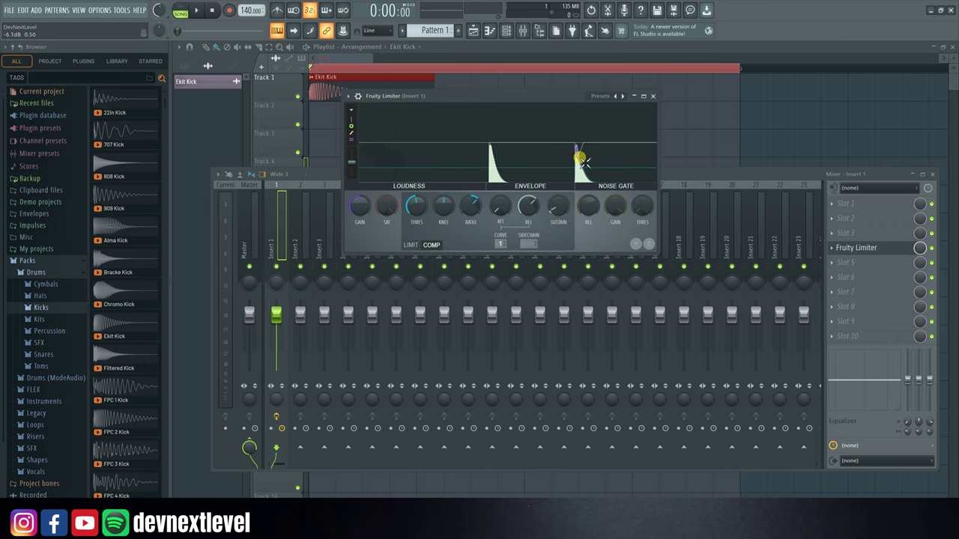
{"action": "mouse_move", "coordinate": [576, 160]}
{"action": "left_mouse_down"}
{"action": "mouse_move", "coordinate": [574, 144]}
{"action": "mouse_move", "coordinate": [572, 153]}
{"action": "left_mouse_up"}
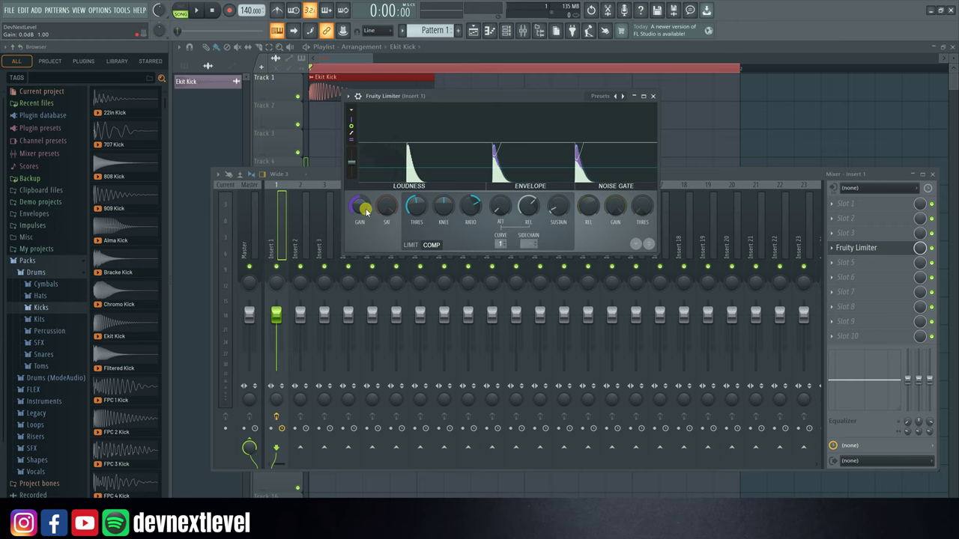
Raise the Fruity Limiter gain above 0 dB and play the loop to compare the kick's peaks.
{"action": "left_click_drag", "start_coordinate": [364, 212], "coordinate": [365, 207]}
{"action": "left_click_drag", "start_coordinate": [358, 206], "coordinate": [357, 201]}
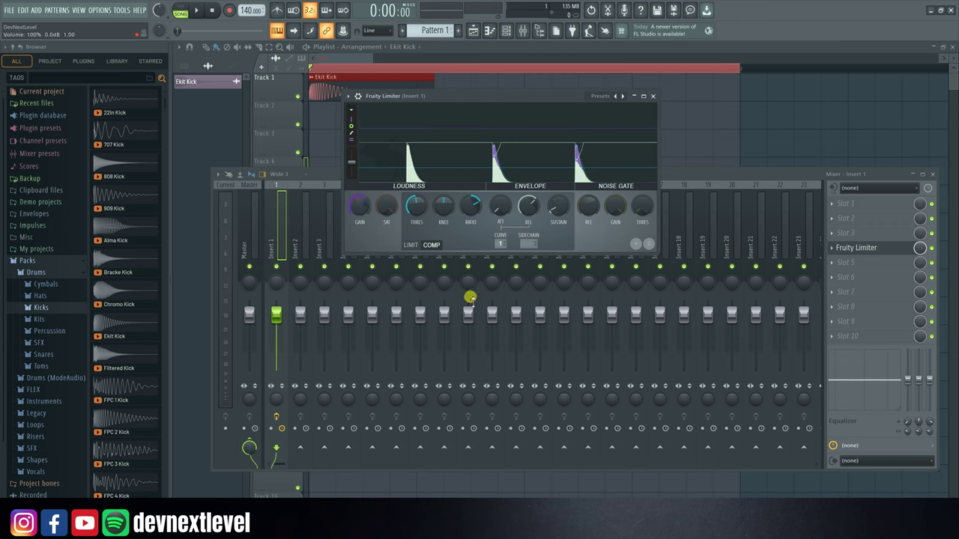
{"action": "key", "text": "space"}
{"action": "key", "text": "space"}
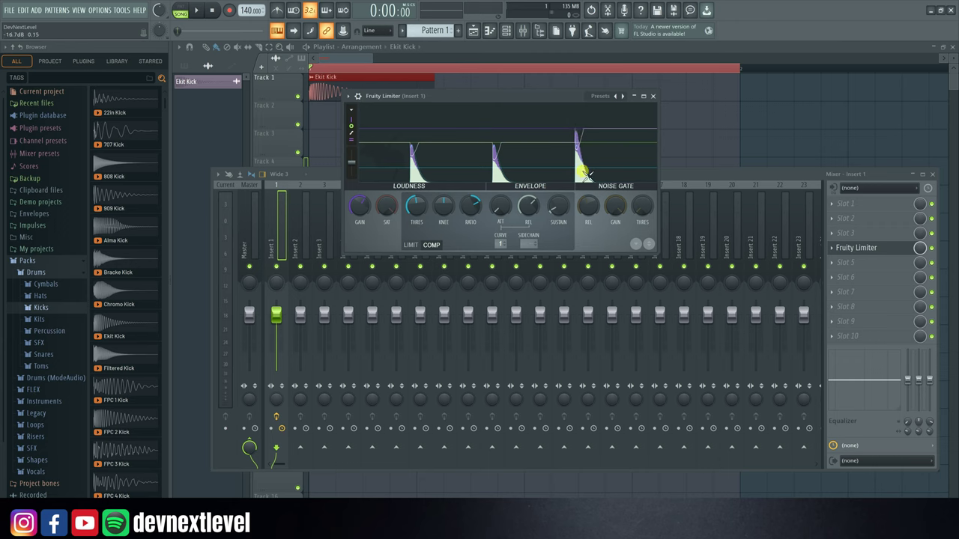
{"action": "scroll", "coordinate": [367, 206], "scroll_direction": "up", "scroll_amount": 3}
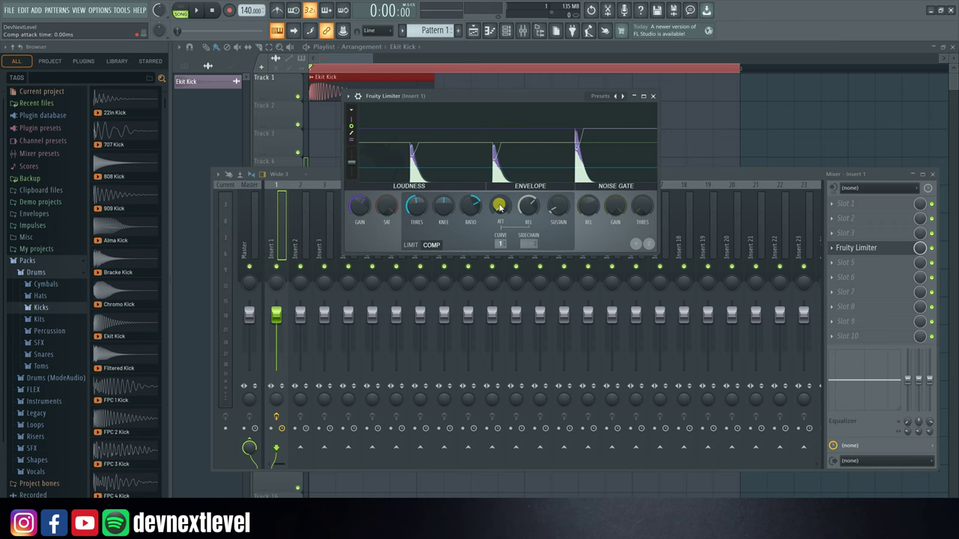
Raise the compressor attack time to about 73 ms and play the looped kick to hear the change.
{"action": "left_click_drag", "start_coordinate": [501, 208], "coordinate": [500, 192]}
{"action": "left_click_drag", "start_coordinate": [500, 192], "coordinate": [502, 214]}
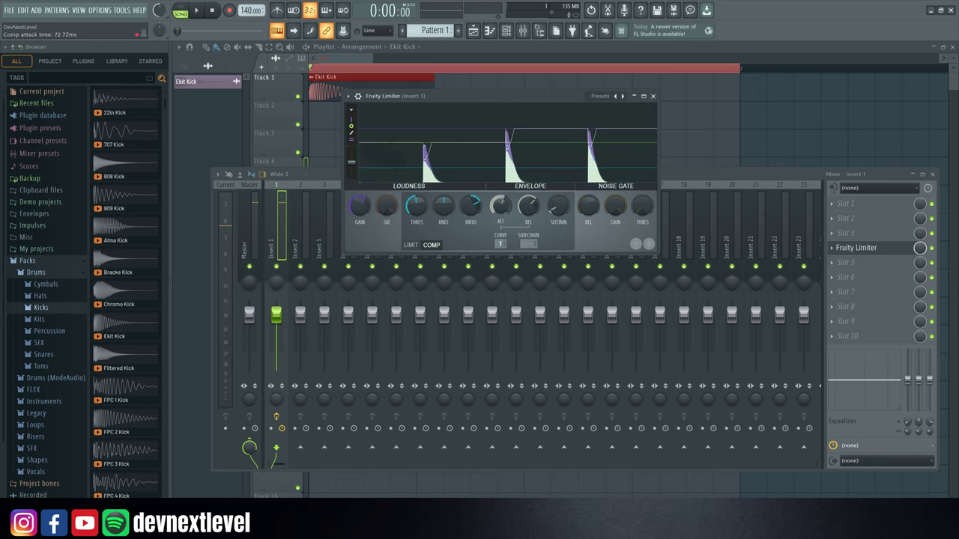
{"action": "key", "text": "space"}
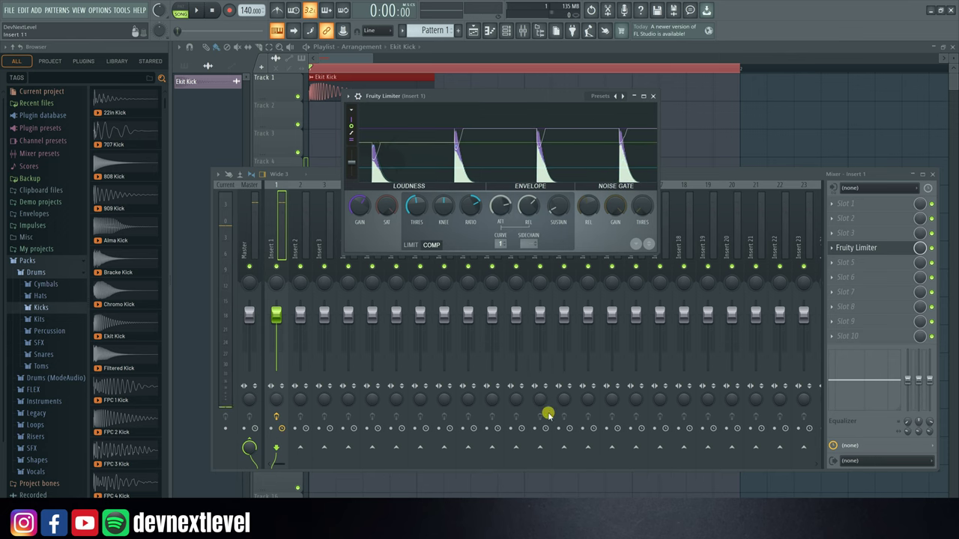
{"action": "key", "text": "space"}
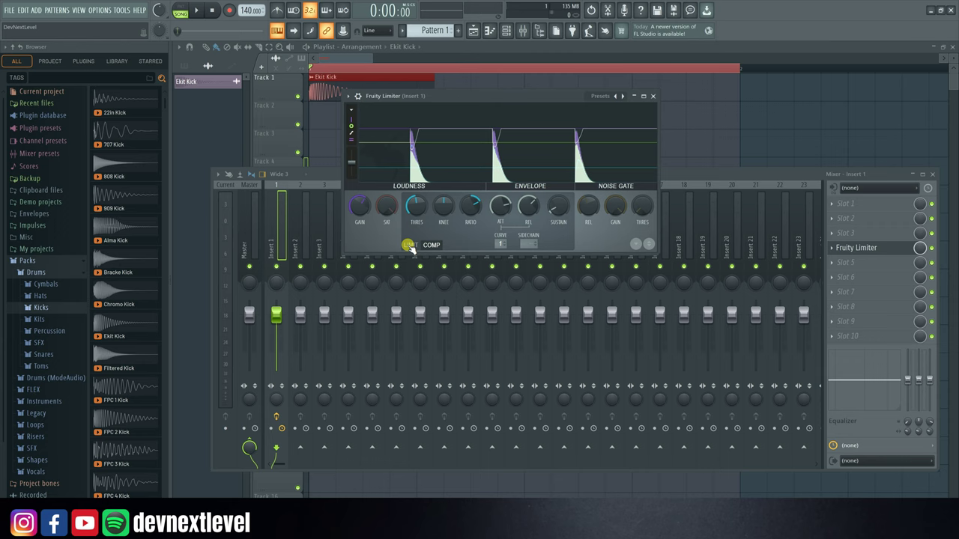
Raise the compression ratio to about 14.6:1 and show Fruity Limiter's LIMIT settings.
{"action": "left_click_drag", "start_coordinate": [470, 209], "coordinate": [471, 197]}
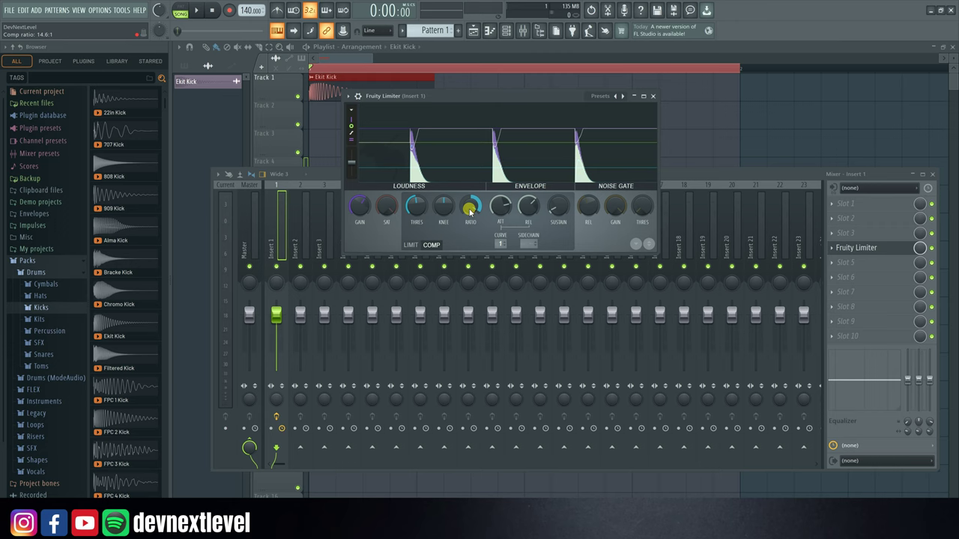
{"action": "left_click", "coordinate": [408, 246]}
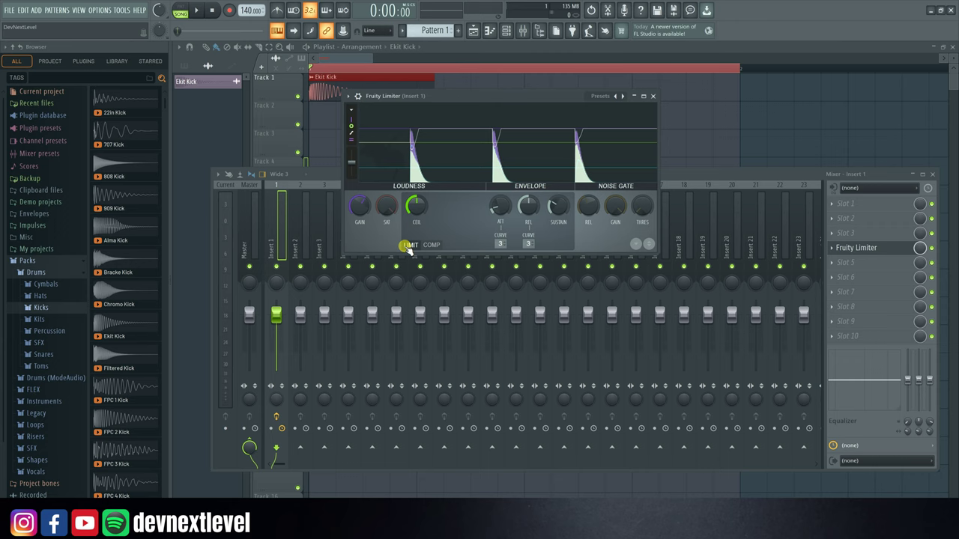